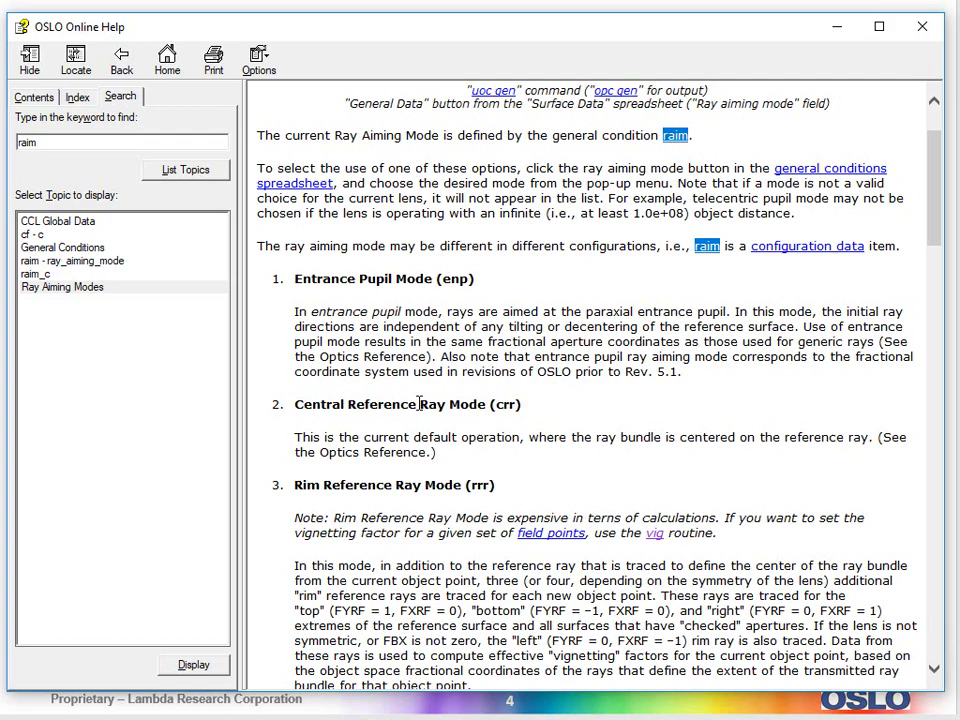
Step: Read the Ray Aiming Modes help topic, covering the entrance pupil, central reference, rim reference, wide angle and telecentric modes
scroll(405, 450, "down", 8)
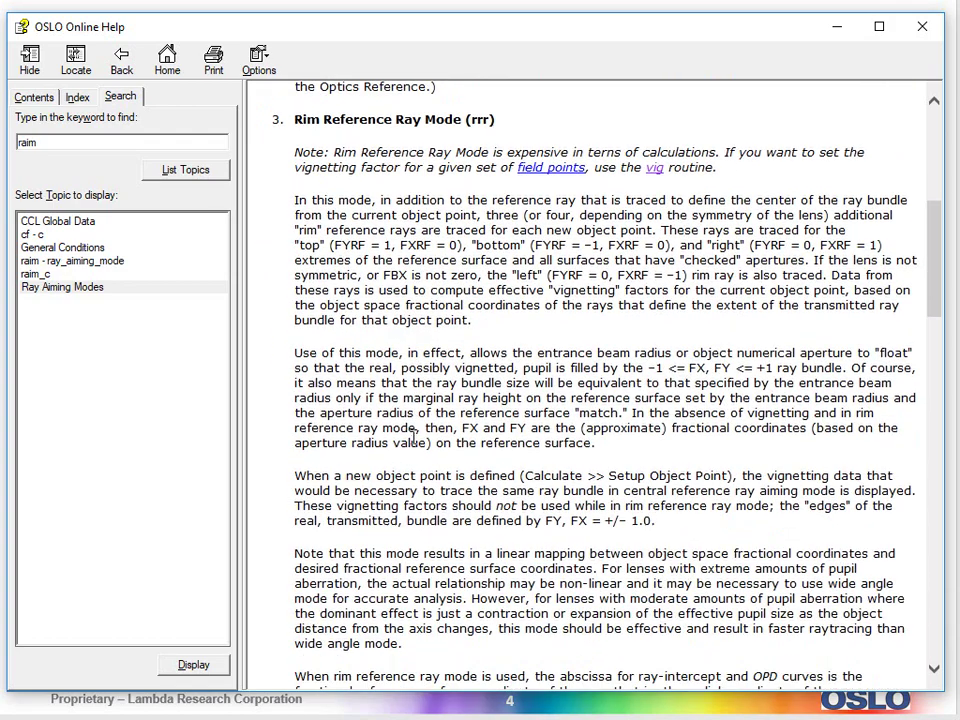
scroll(413, 437, "up", 4)
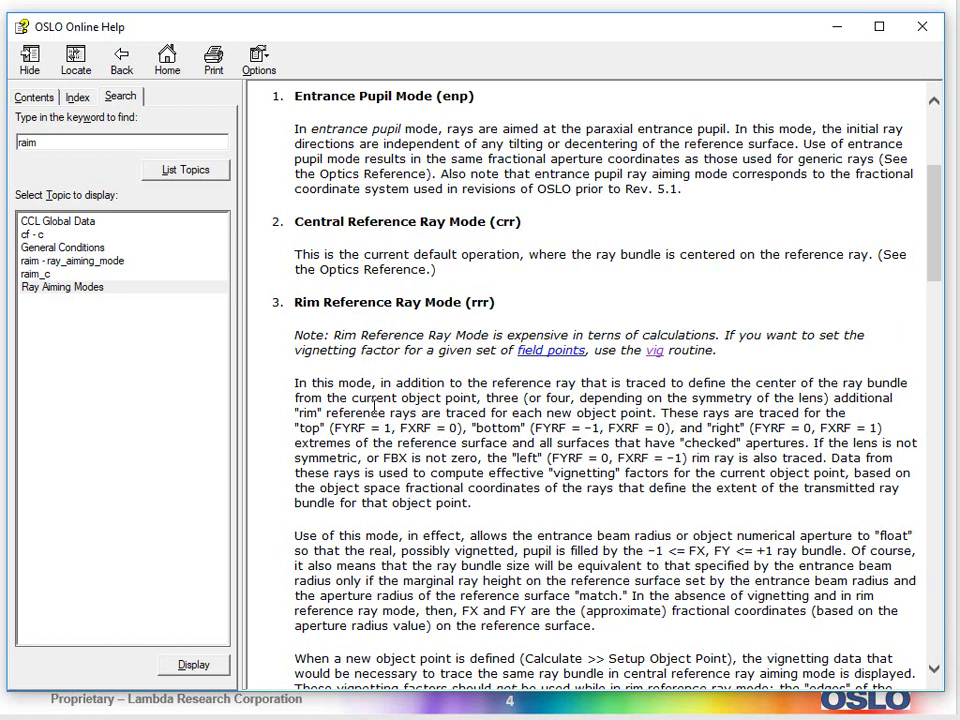
scroll(372, 403, "down", 2)
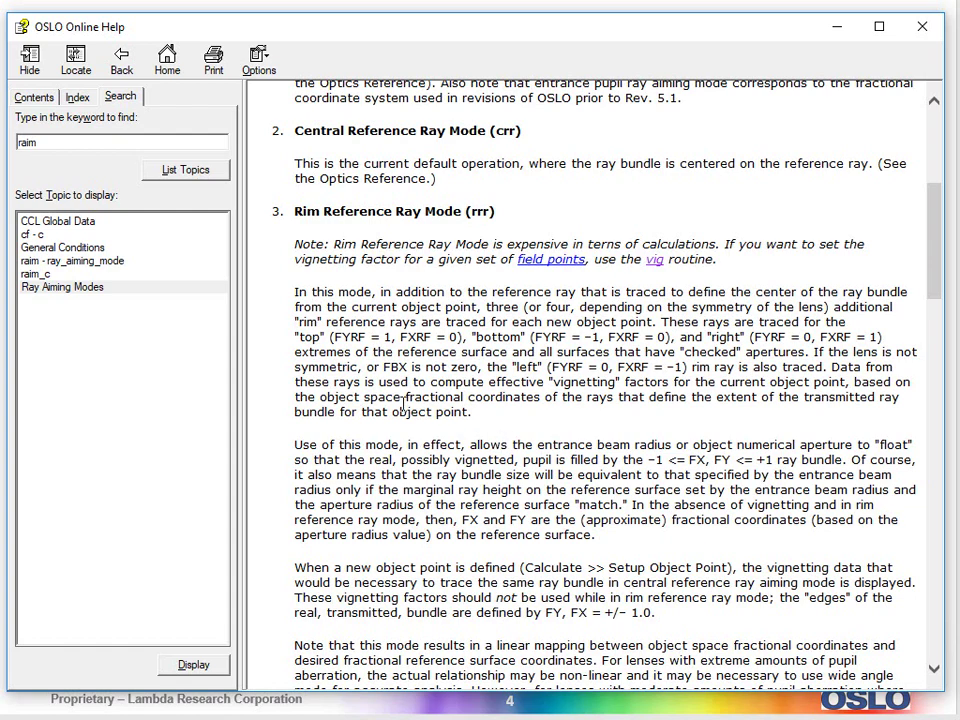
scroll(336, 400, "down", 4)
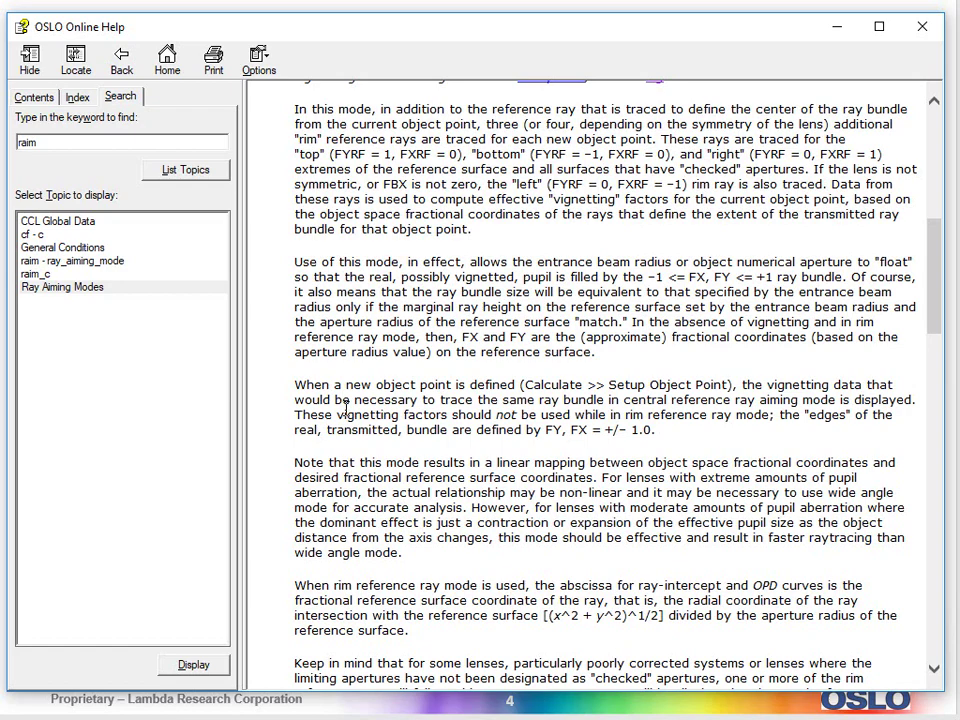
scroll(444, 447, "down", 6)
scroll(445, 442, "down", 6)
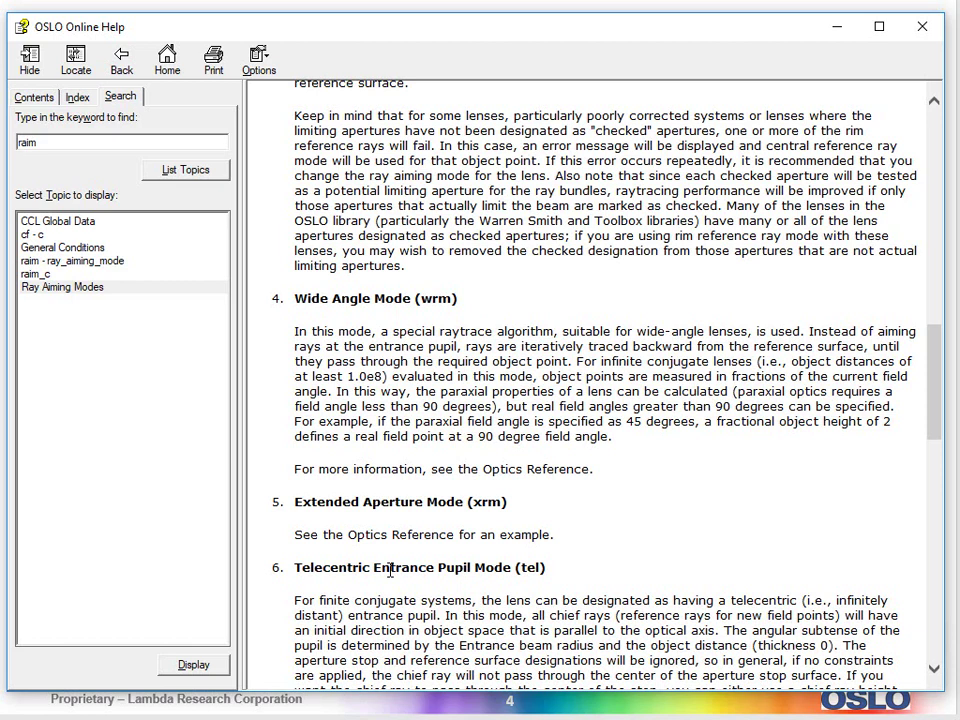
scroll(388, 560, "down", 4)
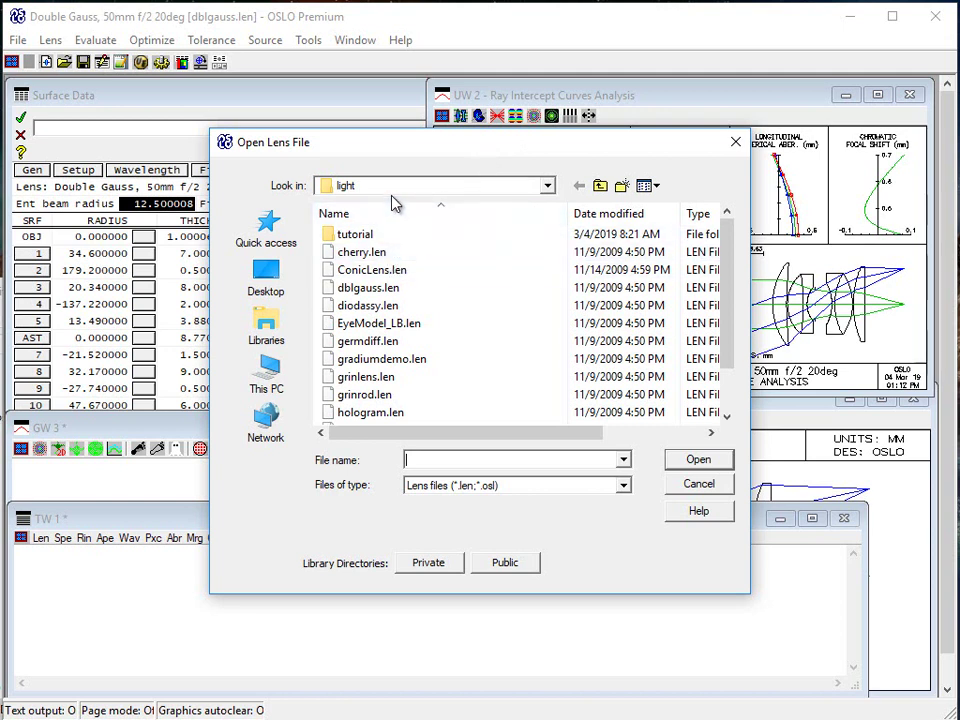
Step: Set the apertures of surfaces 1 and 11 to Not Checked, and set surface 11's aperture radius to 19.5
left_click(700, 485)
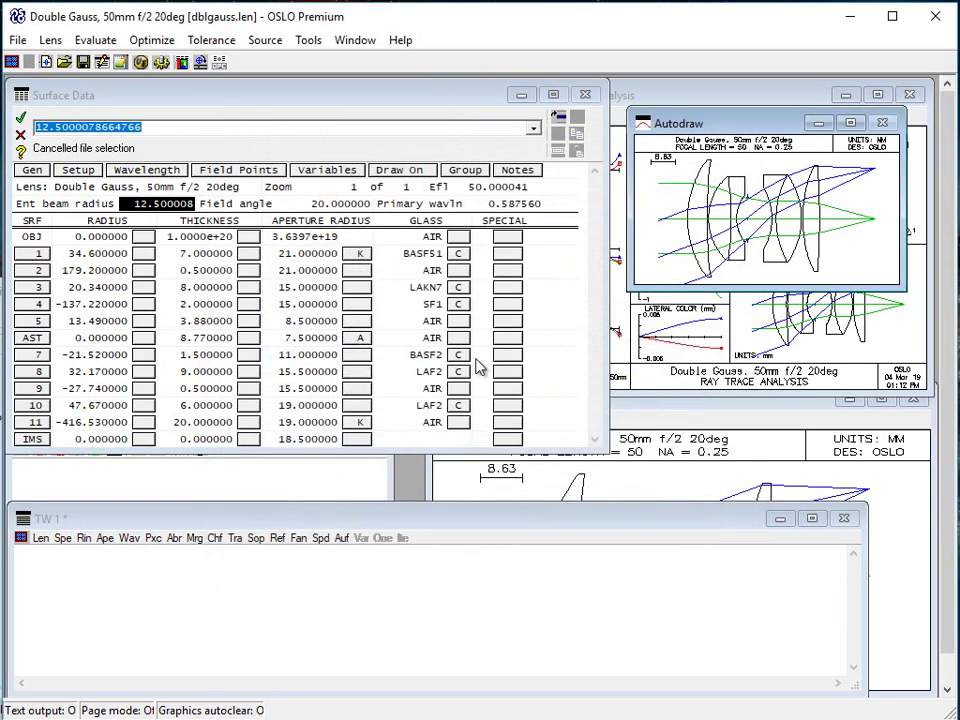
left_click(372, 254)
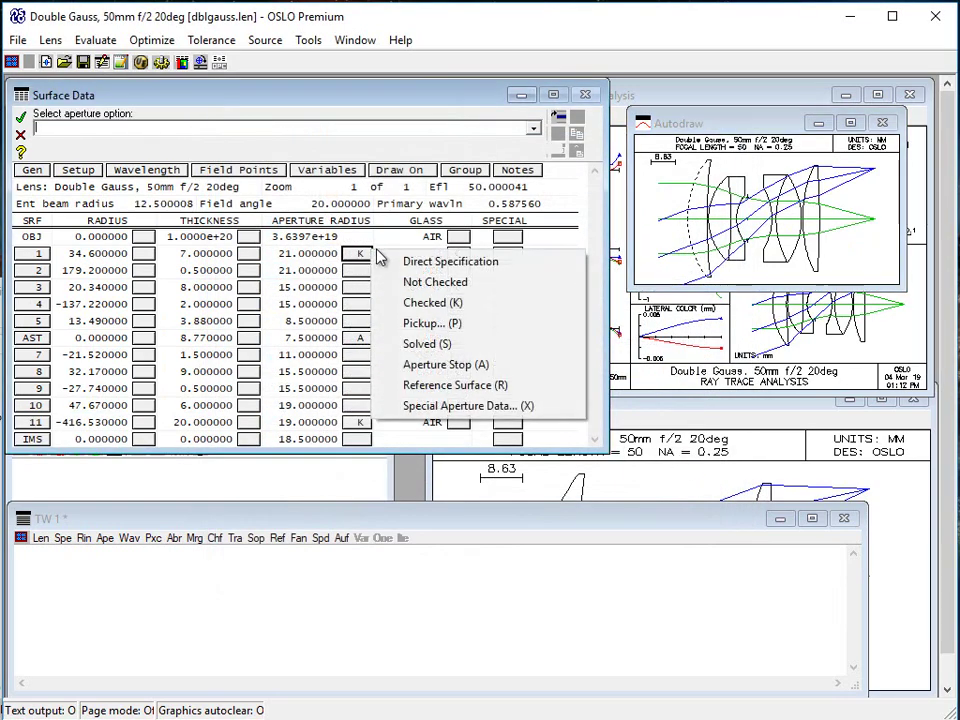
left_click(424, 285)
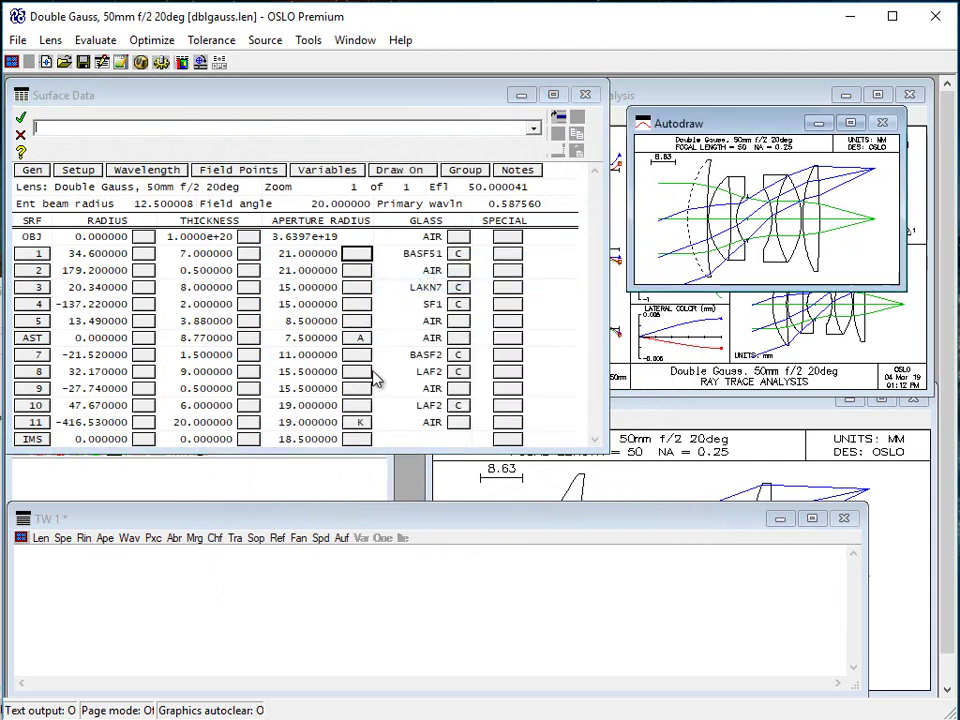
left_click(362, 424)
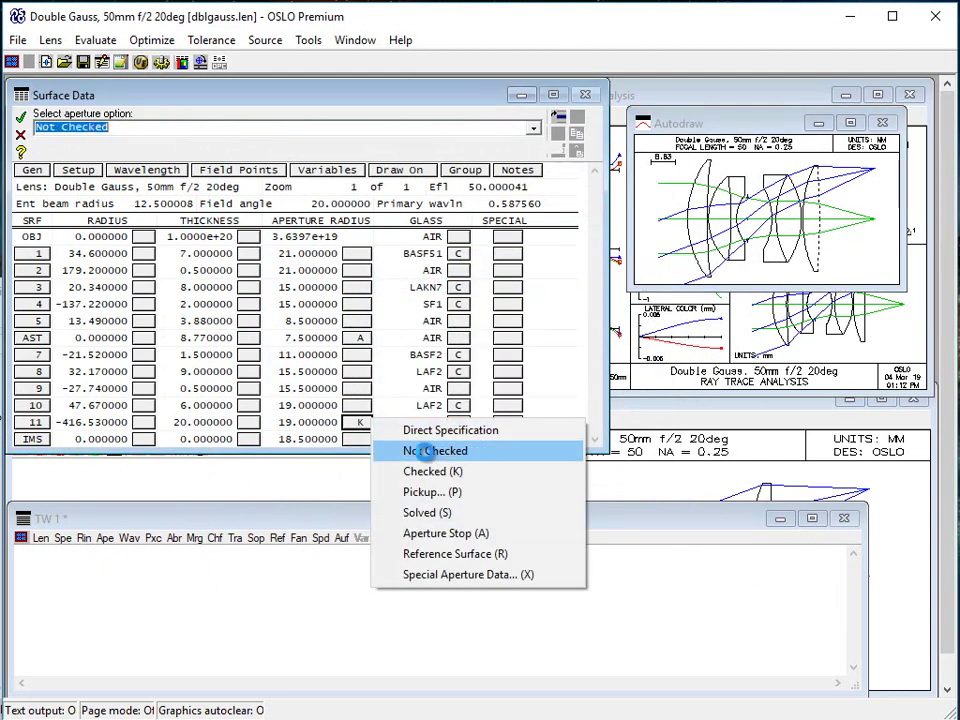
left_click(389, 451)
left_click(310, 423)
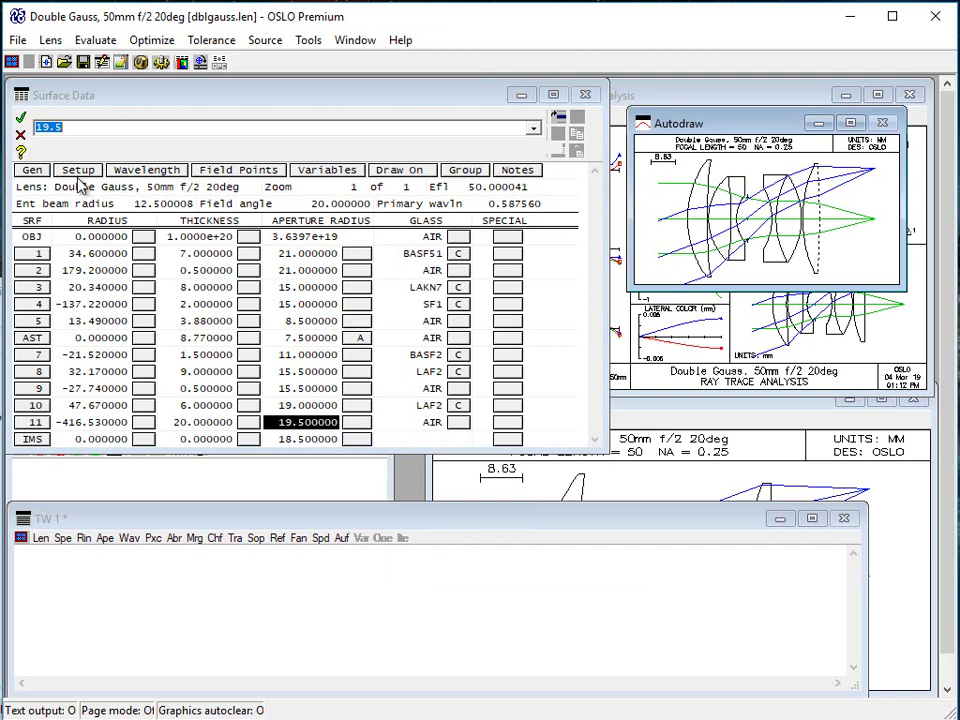
Step: In the lens drawing conditions, set the maximum pupil of the full-field ray fan (Frac Y Obj 1.0) to 1
left_click(50, 40)
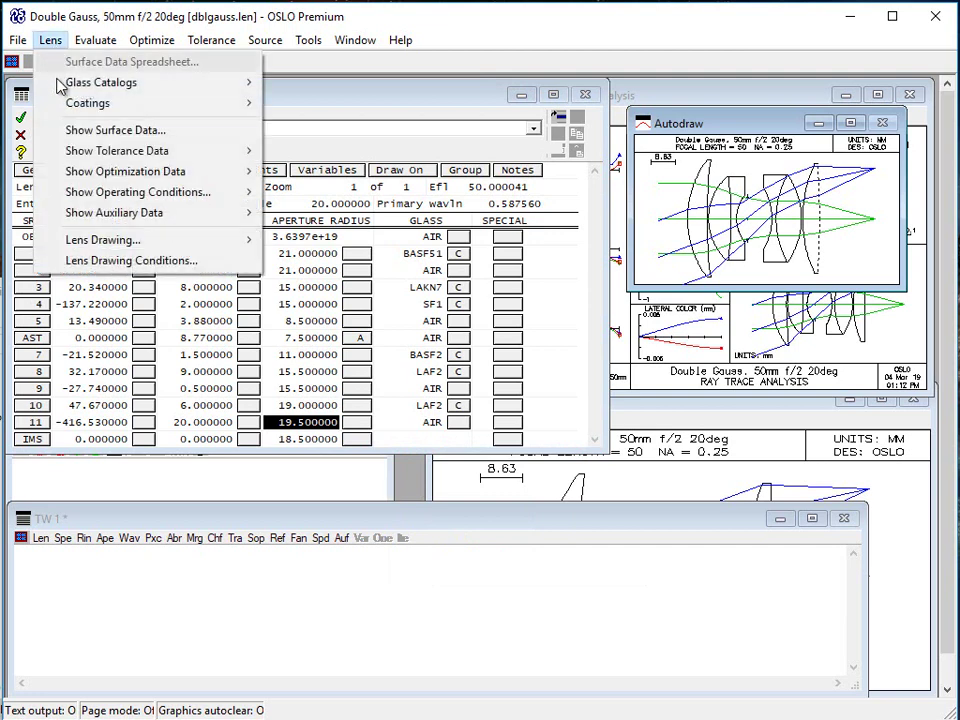
left_click(120, 261)
left_click(317, 355)
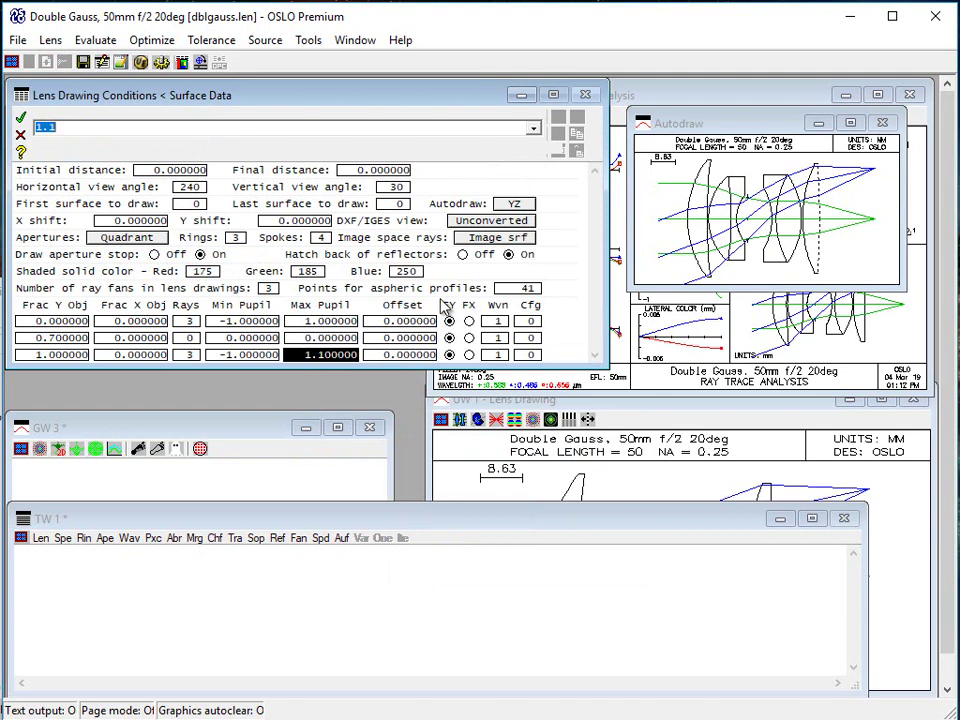
type("1.")
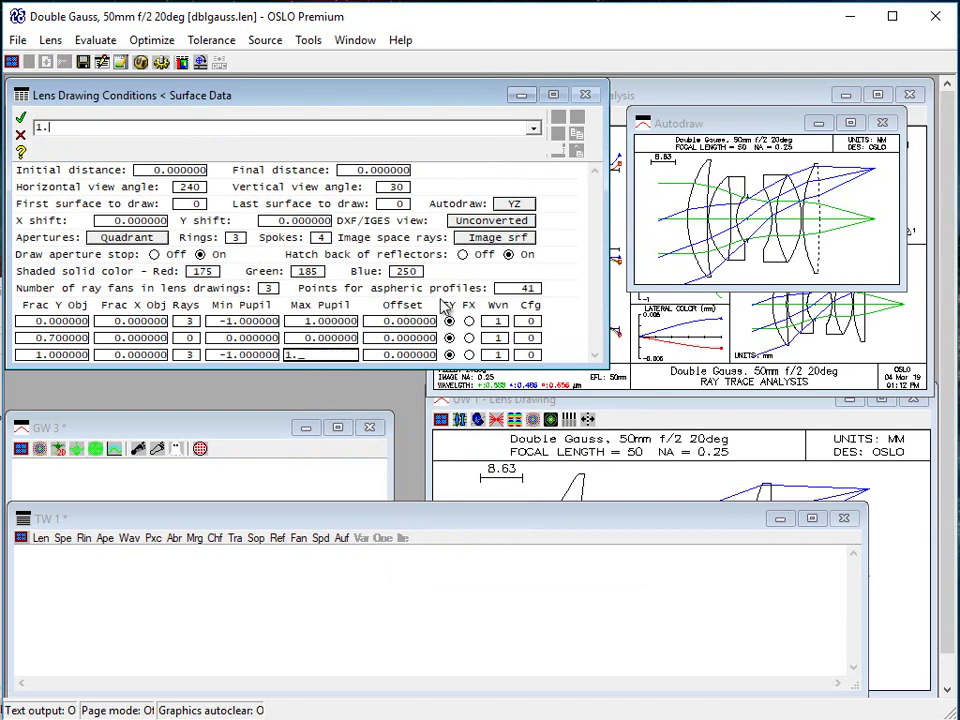
key("Return")
key("Return")
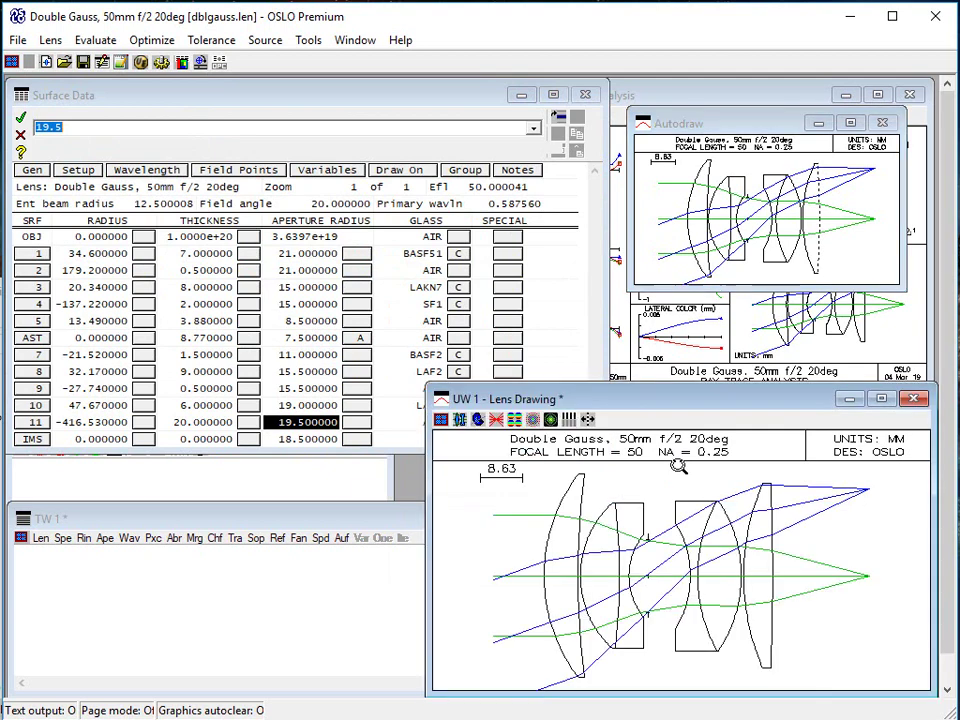
Step: Examine closely where the off-axis and axial rays cross the aperture stop's upper edge in the UW 1 lens drawing
left_click(682, 457)
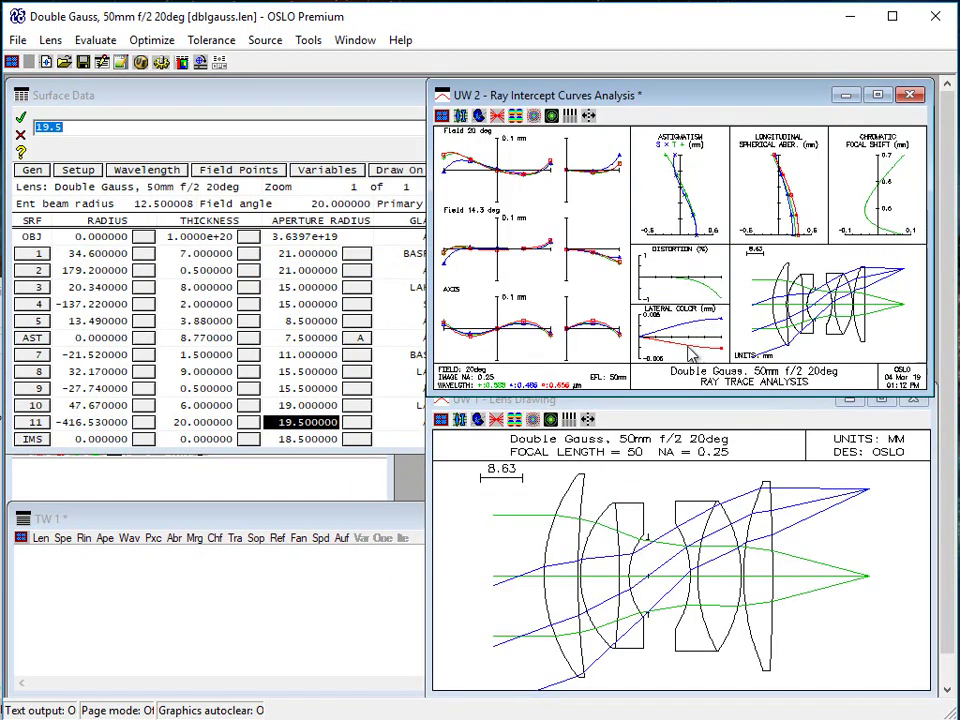
left_click_drag(619, 484, 694, 658)
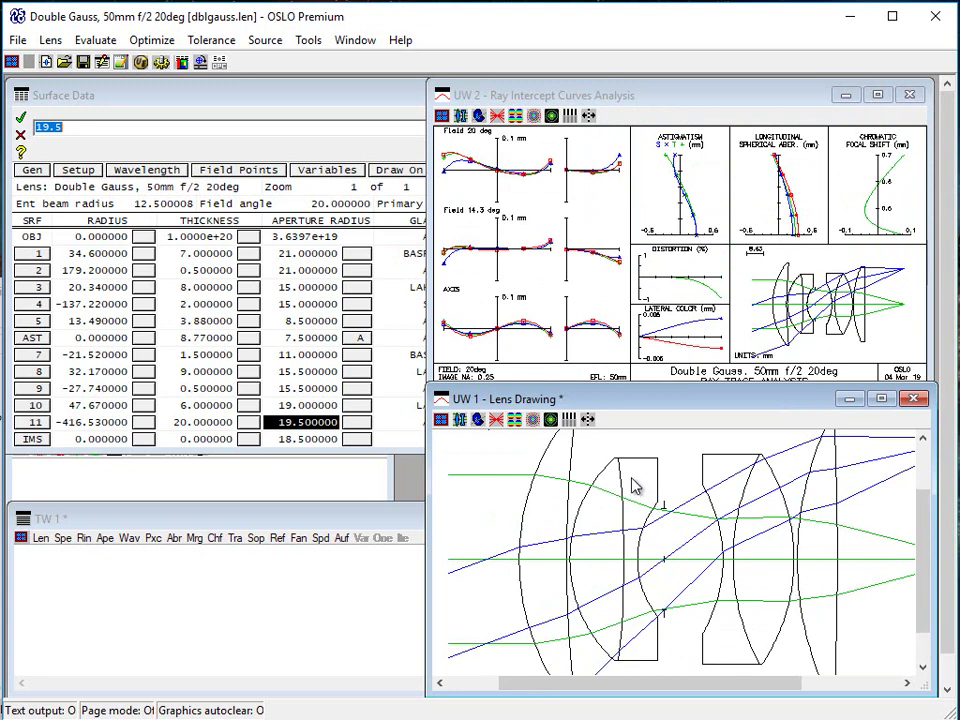
left_click_drag(632, 479, 672, 553)
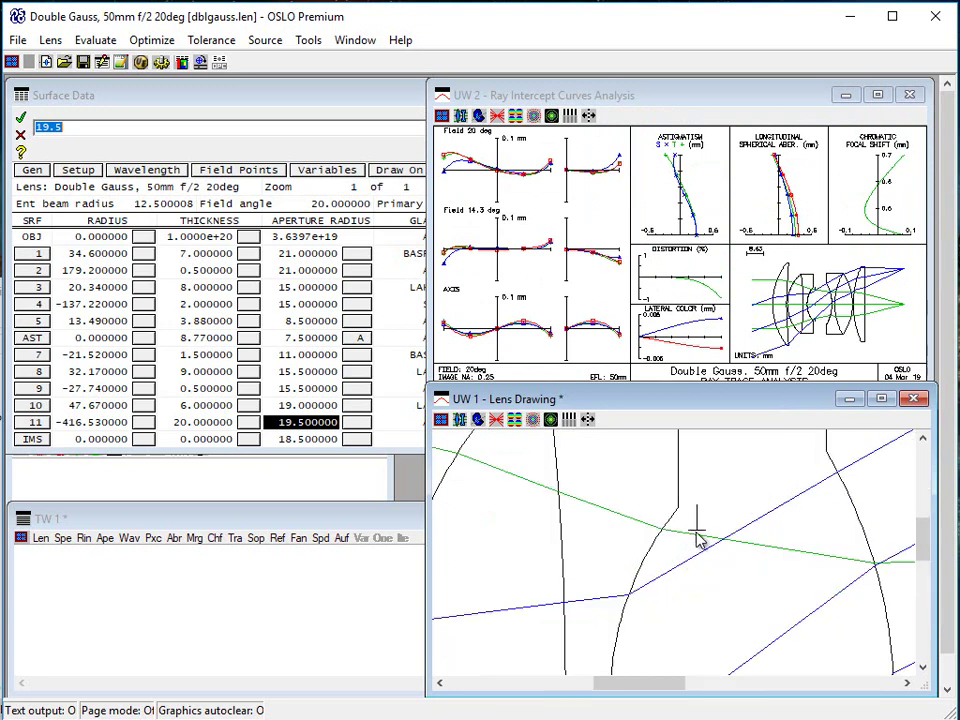
key("Home")
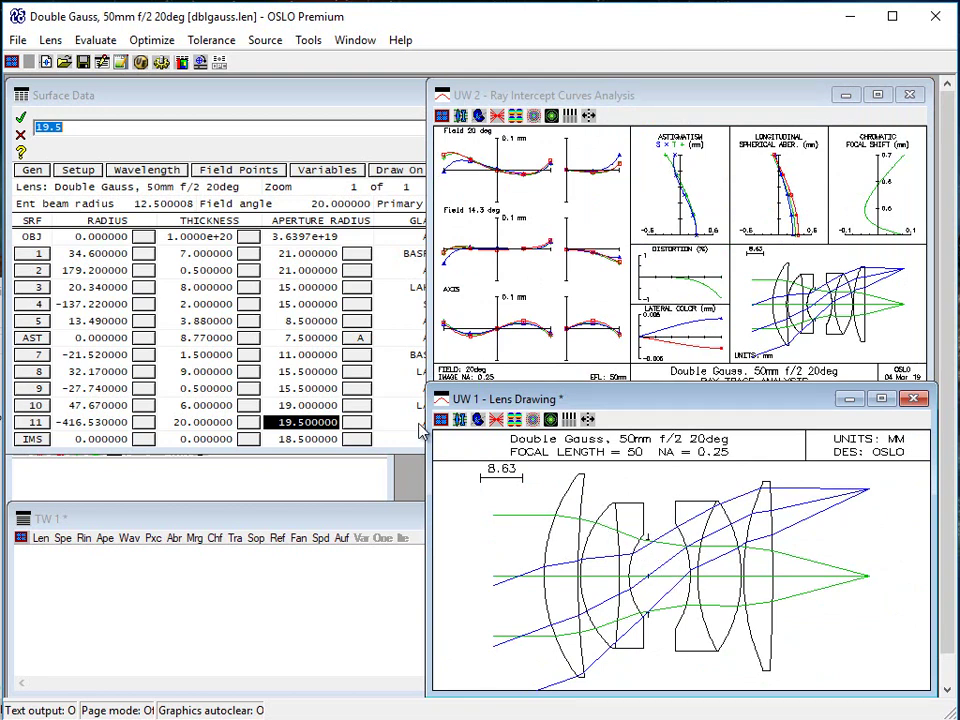
Step: Review the ray fan settings in the lens drawing conditions using the command "uoc dr", and accept them
type("uoc dr")
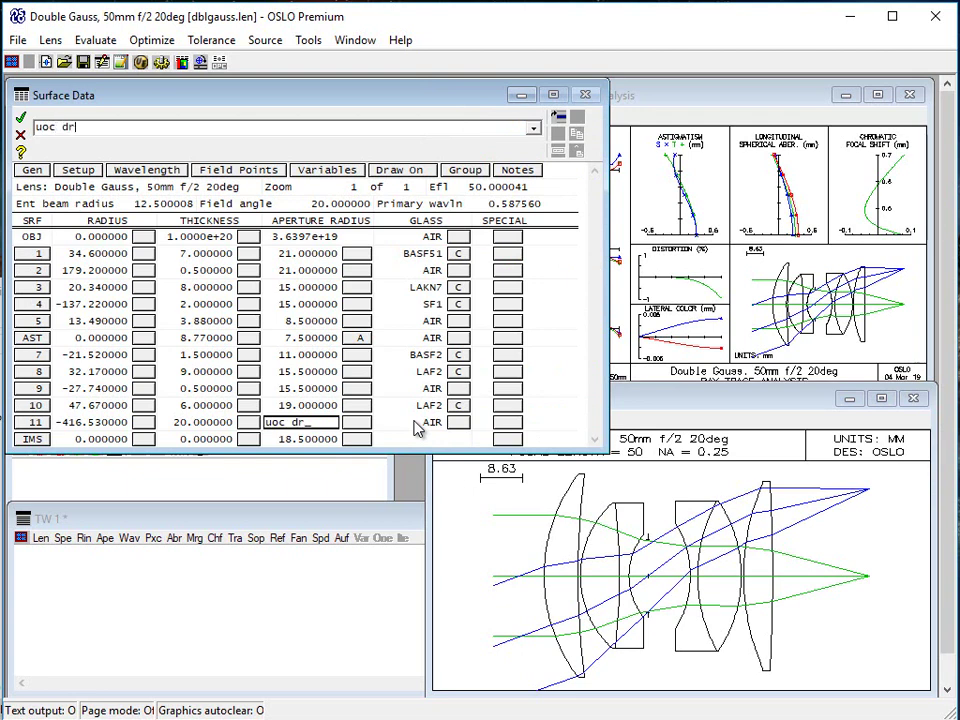
key("Return")
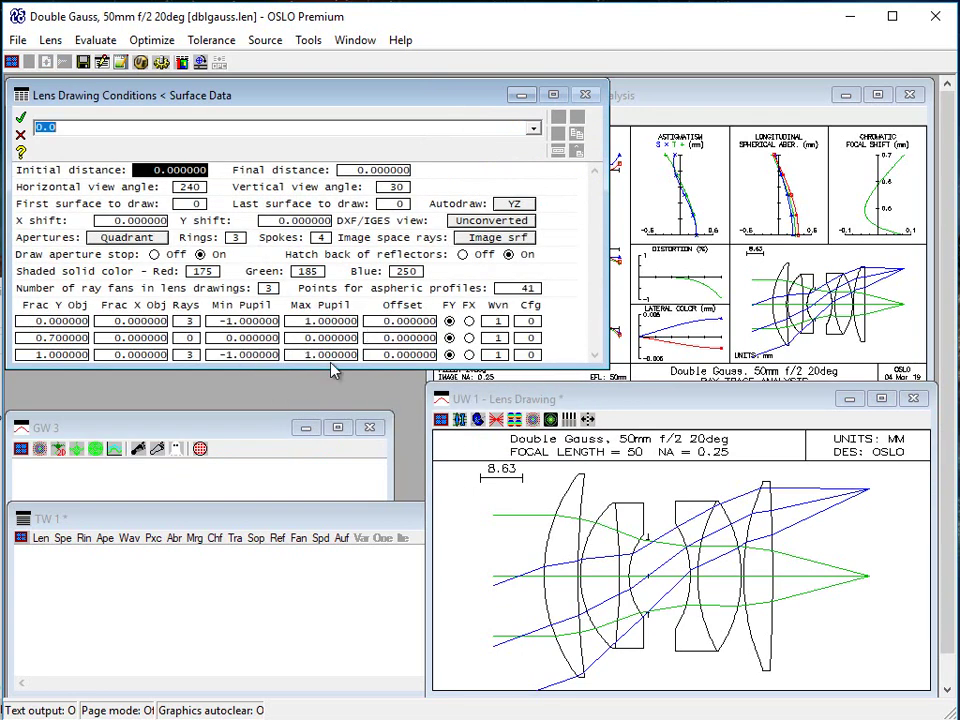
left_click(20, 117)
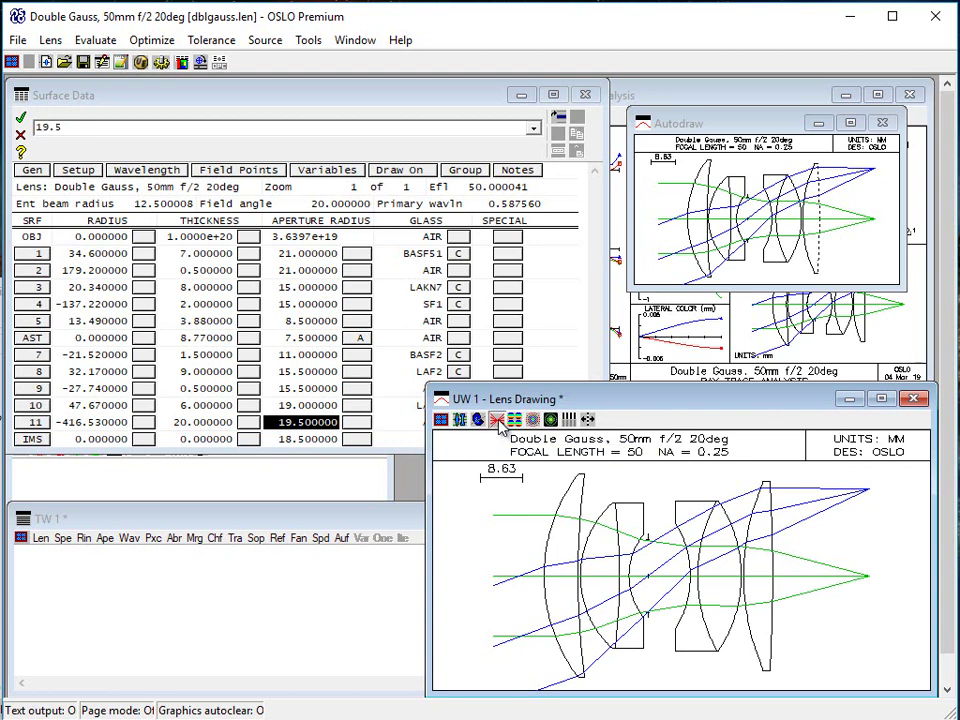
Step: Plot the ray intercept curves analysis in UW 1, and set the lens's ray aiming mode to Wide angle mode
left_click(496, 419)
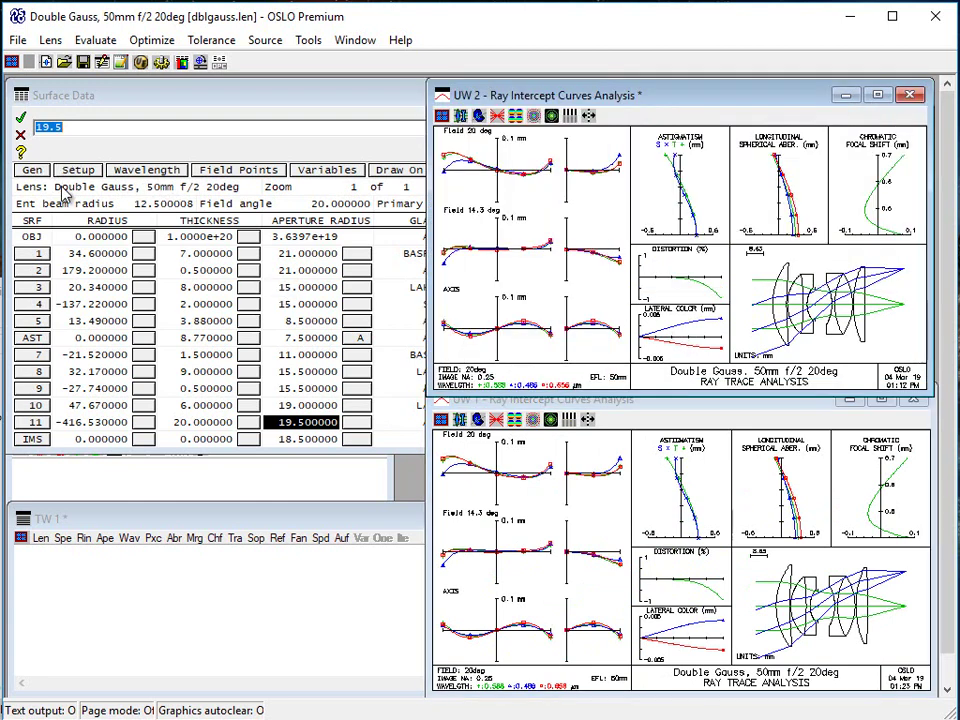
left_click(33, 171)
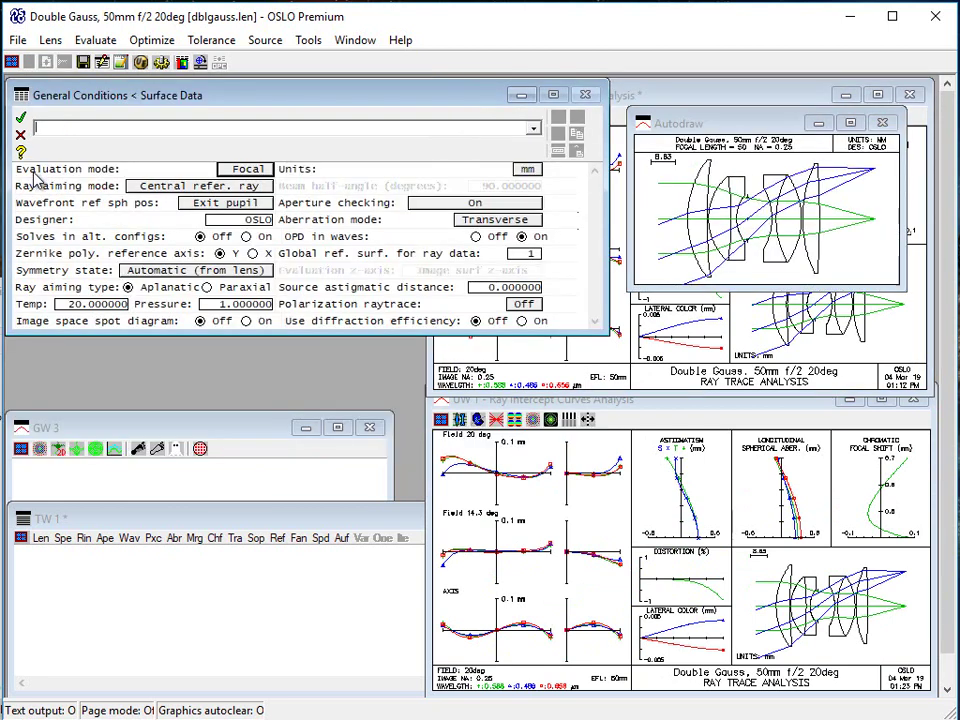
left_click(176, 188)
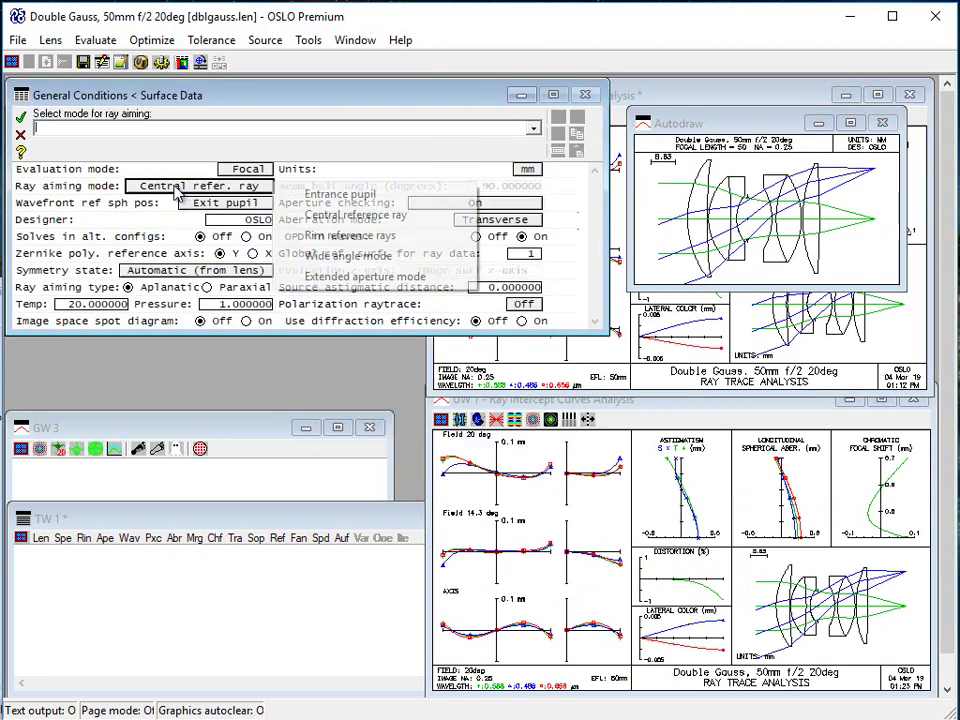
left_click(323, 260)
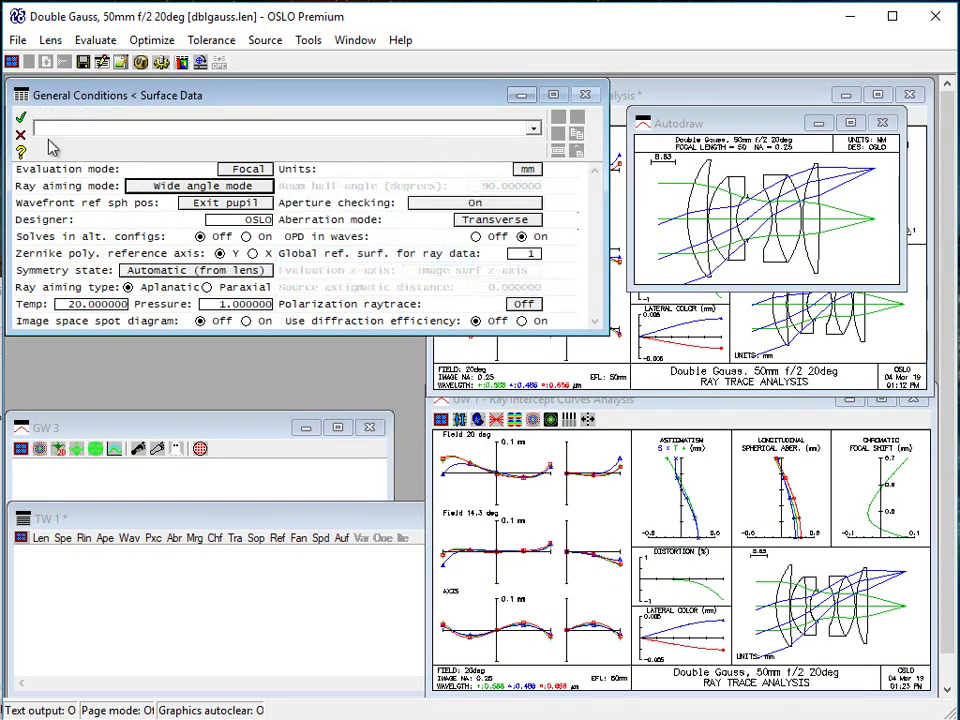
left_click(20, 117)
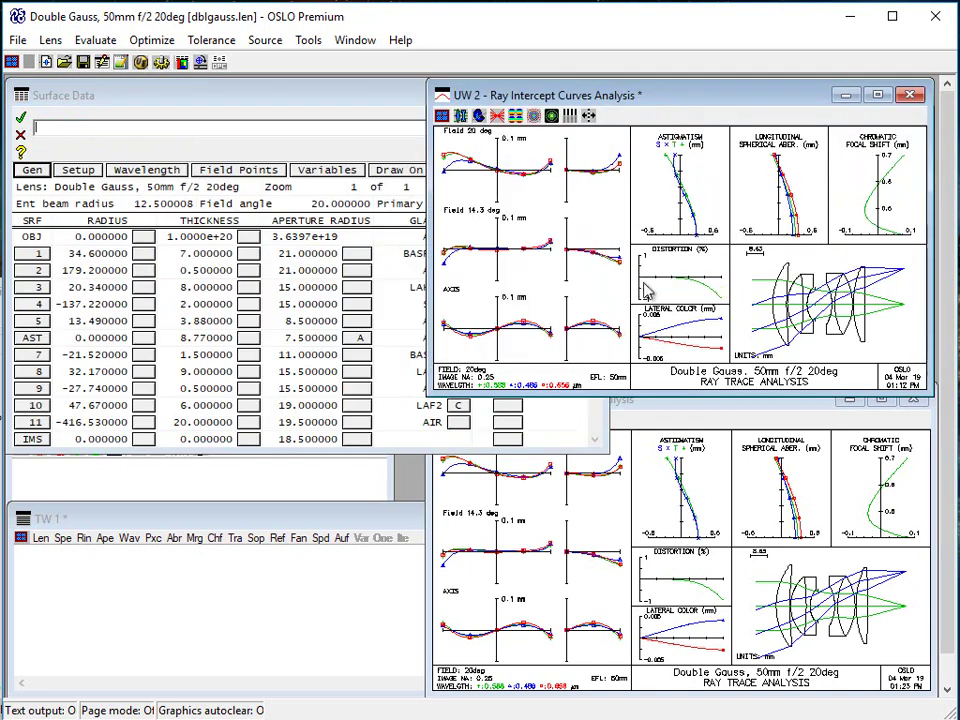
Step: Compare the ray intercept plots in UW 1 and UW 2, and inspect the rays at the aperture stop in a UW 2 plan-view lens drawing
left_click(645, 487)
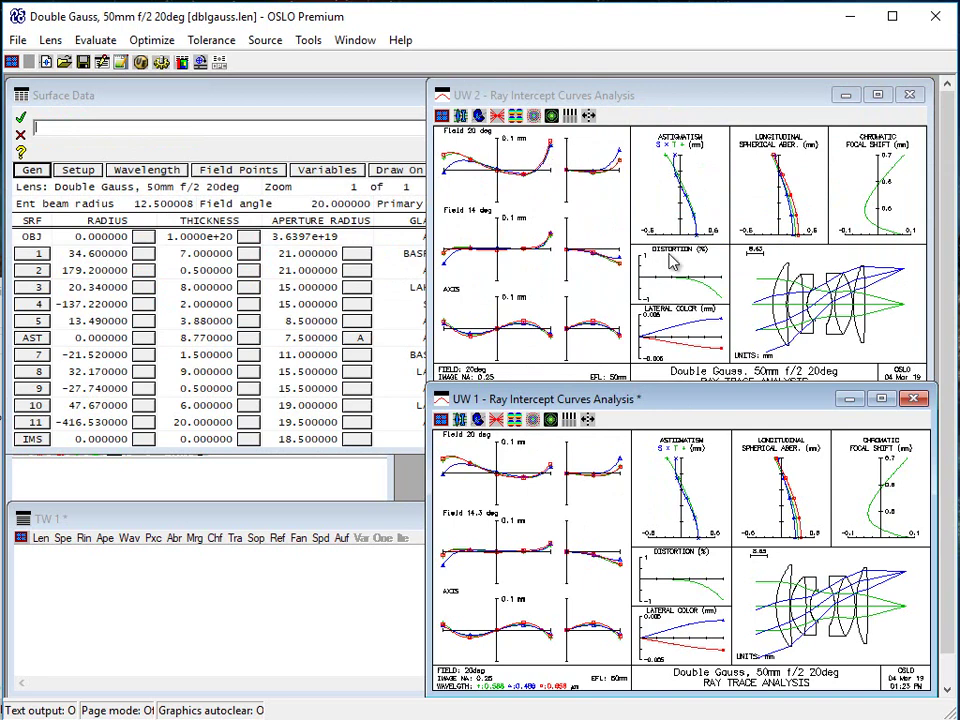
left_click(557, 207)
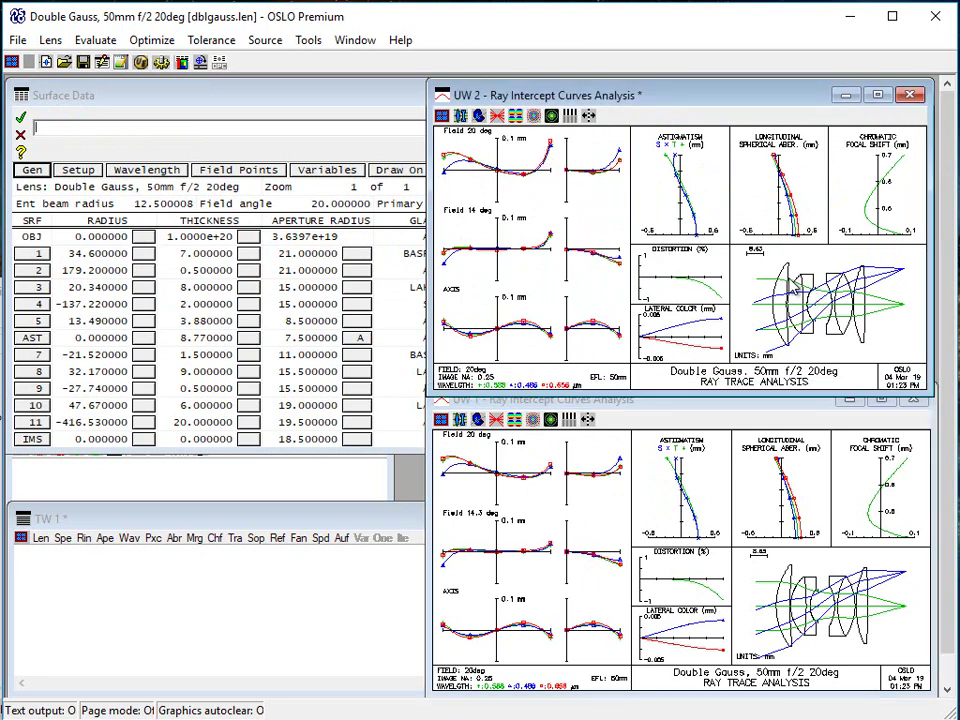
left_click(461, 116)
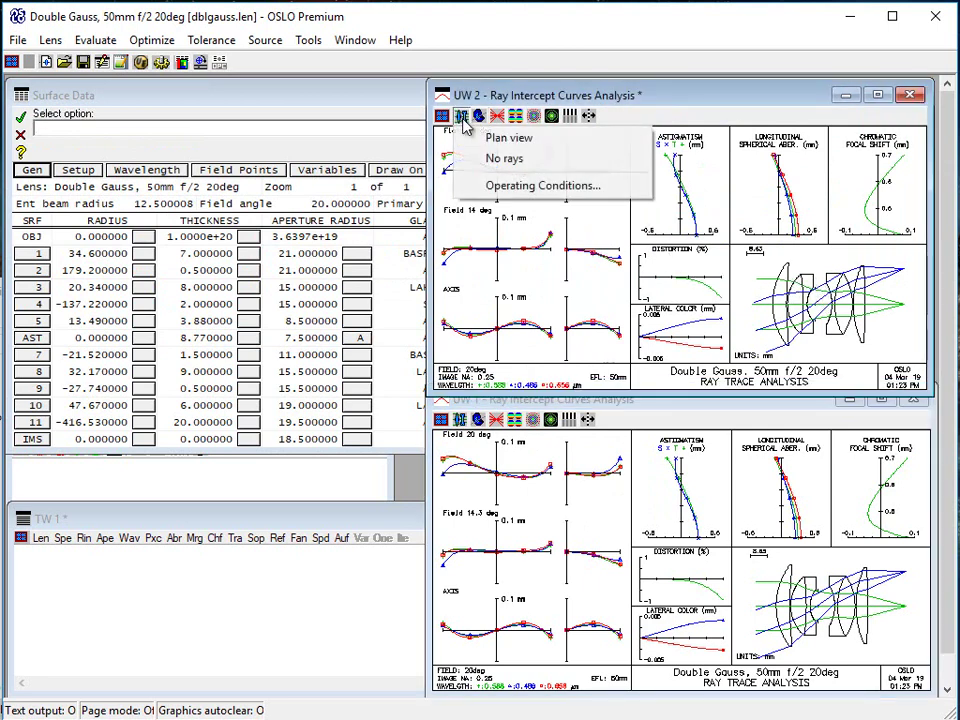
left_click(441, 137)
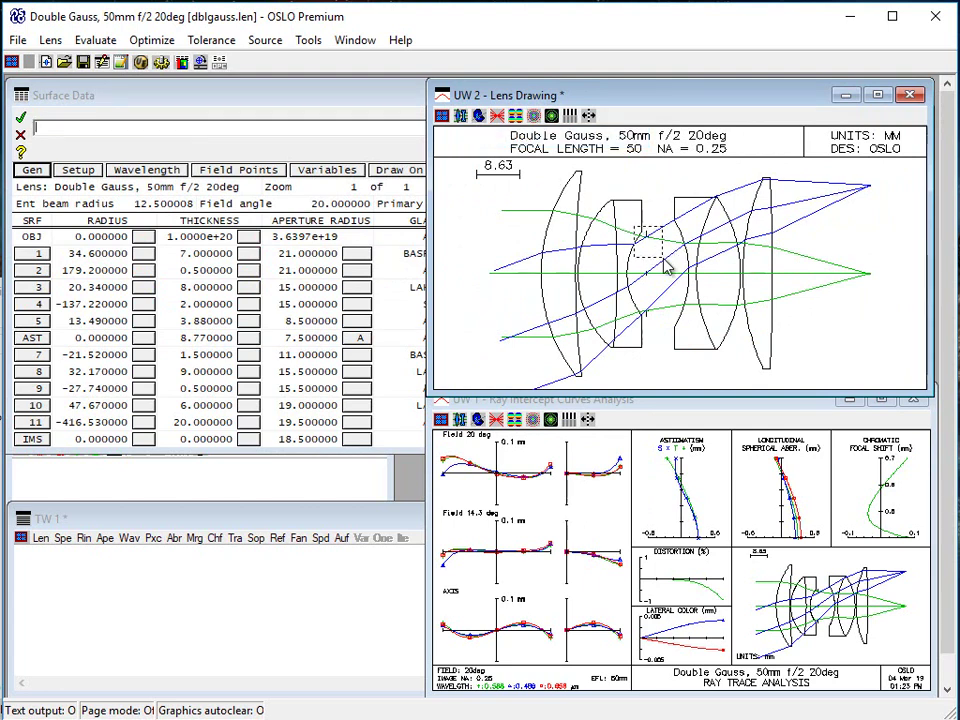
scroll(655, 230, "up", 3)
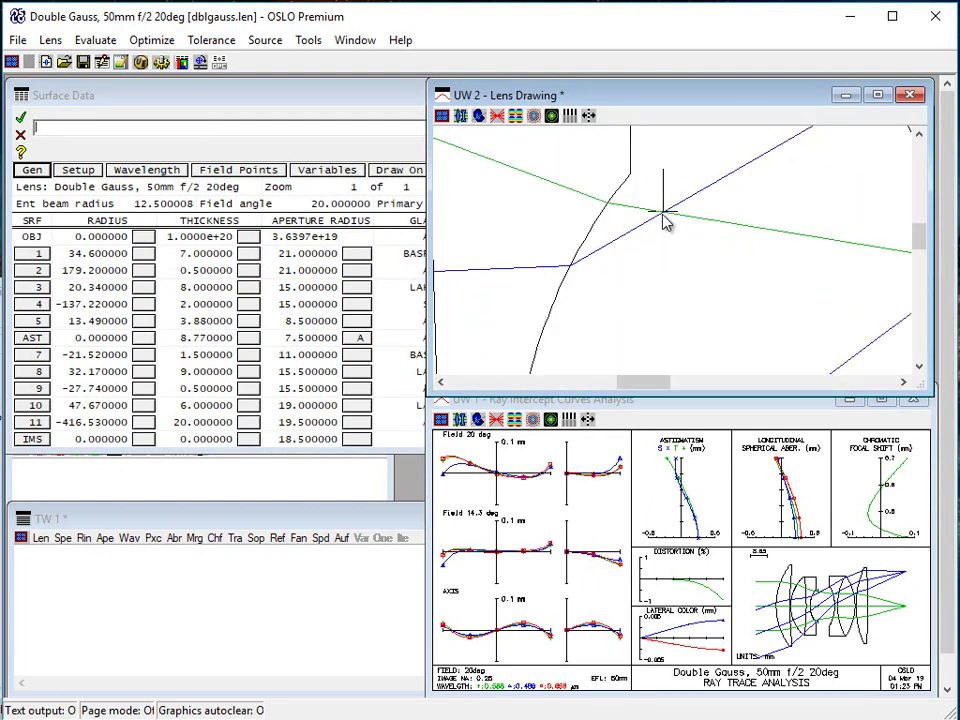
scroll(666, 216, "down", 3)
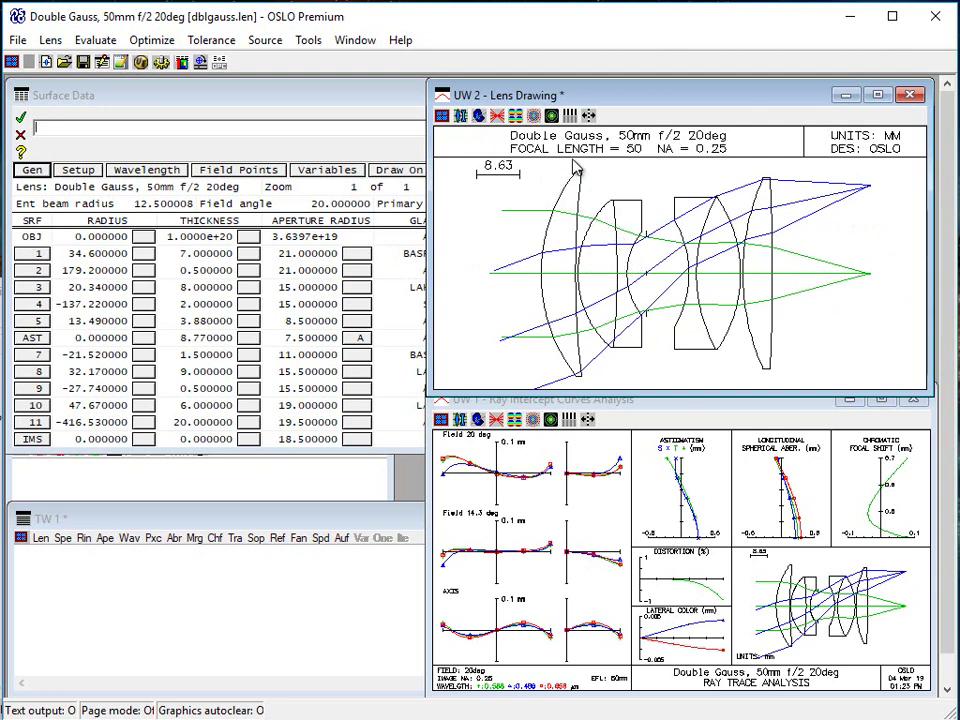
Step: Plot the through-frequency MTF analysis in UW 2 and return to the surface data spreadsheet
left_click(515, 116)
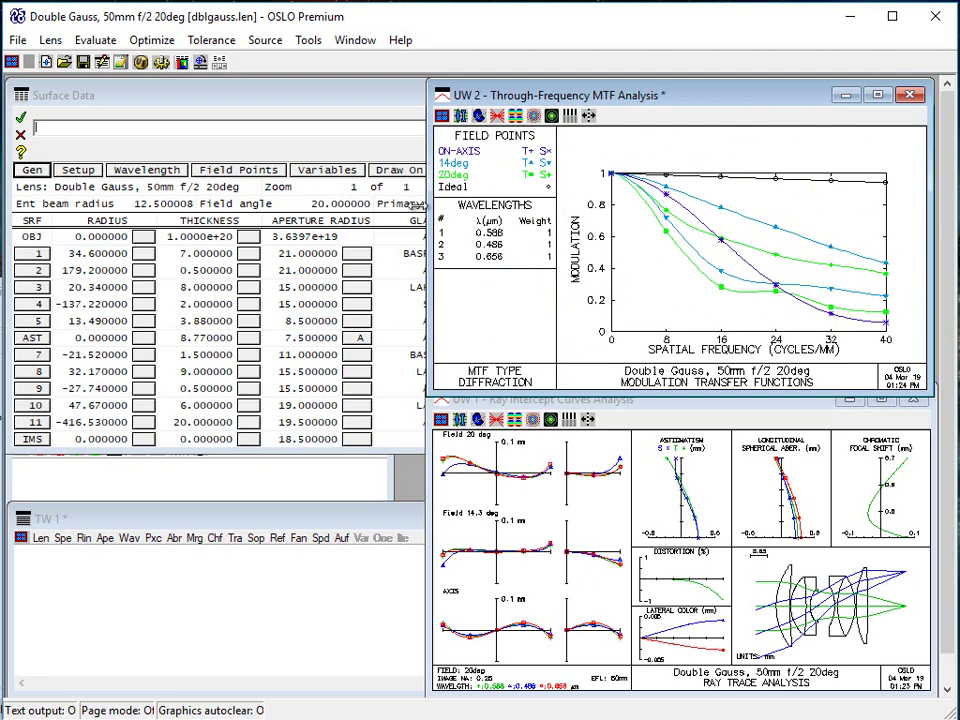
left_click(185, 104)
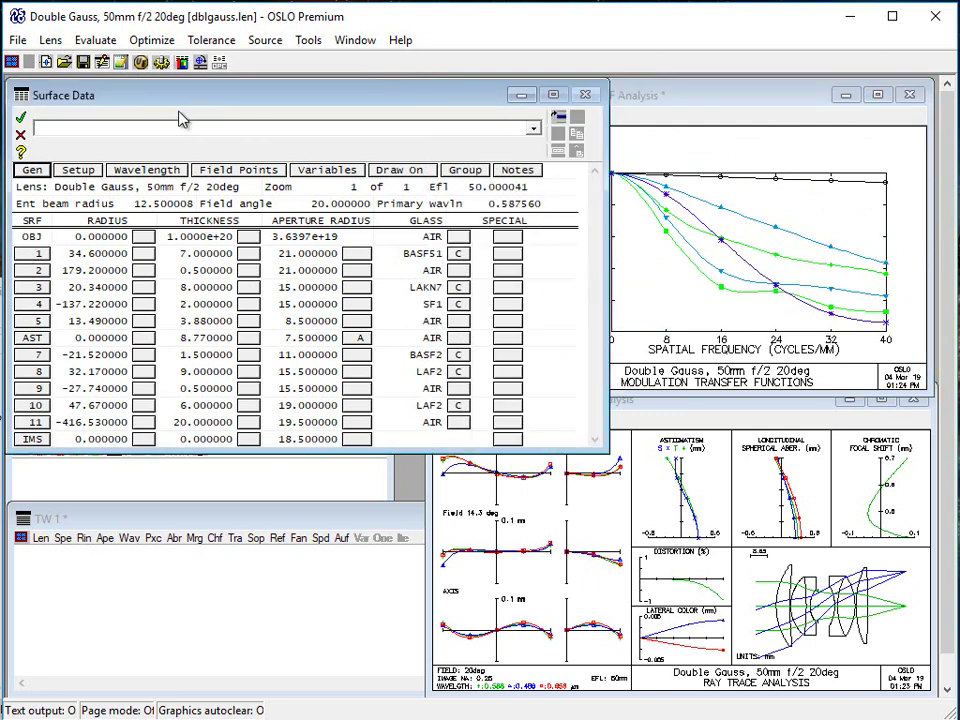
Step: Set the lens's ray aiming mode to Central refer. ray and plot the through-frequency MTF analysis in UW 1
left_click(32, 170)
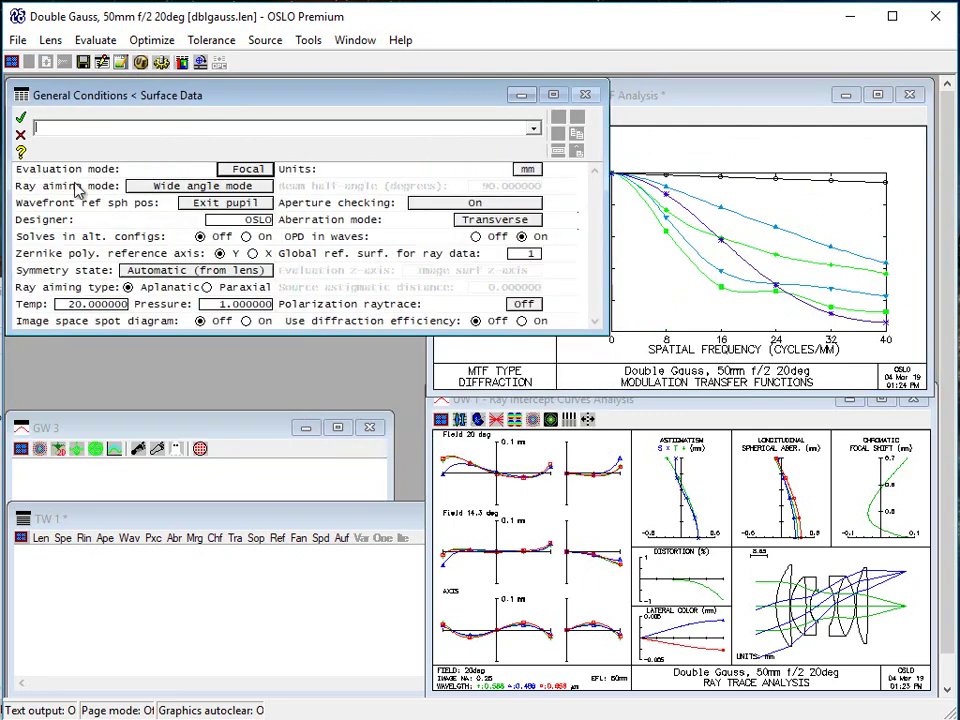
left_click(150, 186)
left_click(349, 220)
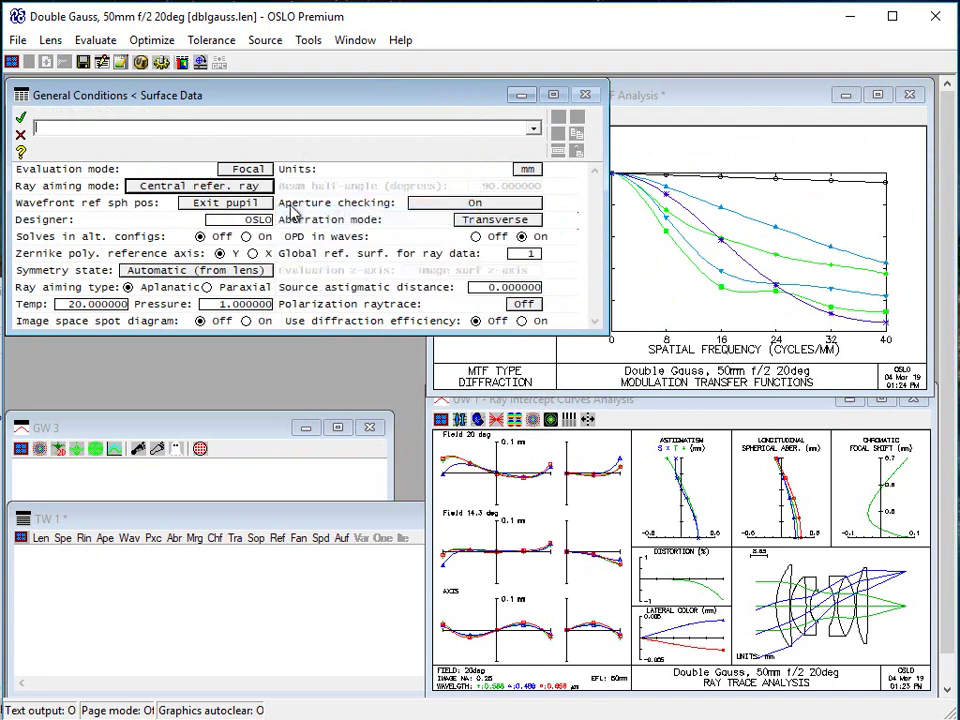
left_click(20, 117)
left_click(478, 392)
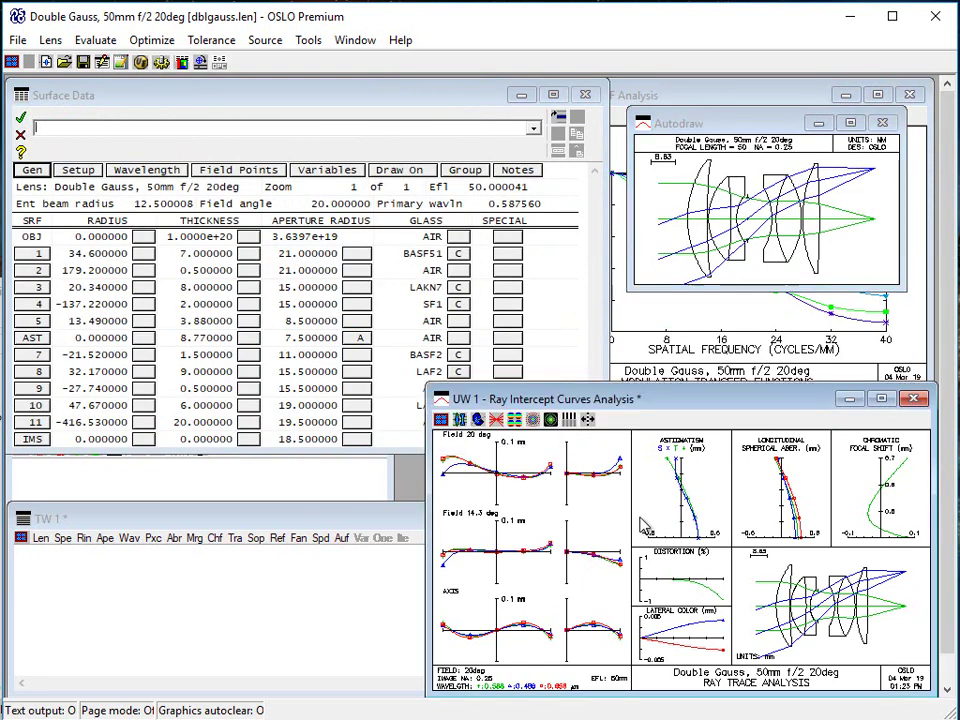
left_click(568, 419)
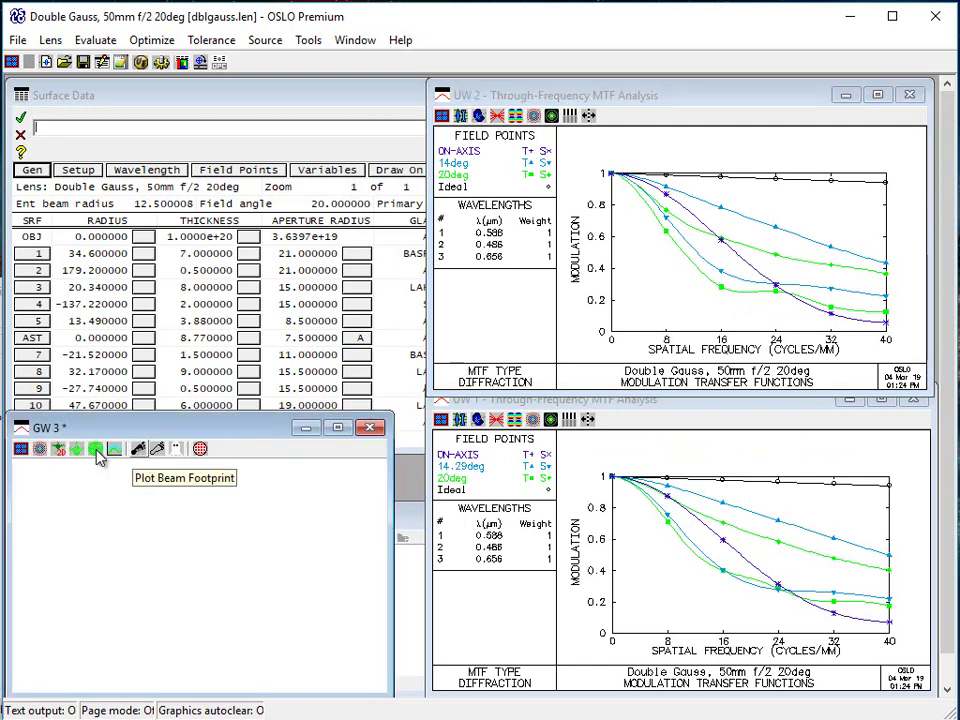
Step: Plot the beam footprint in graphics window 3 and recalculate it for surface number 6, the aperture stop
left_click(21, 450)
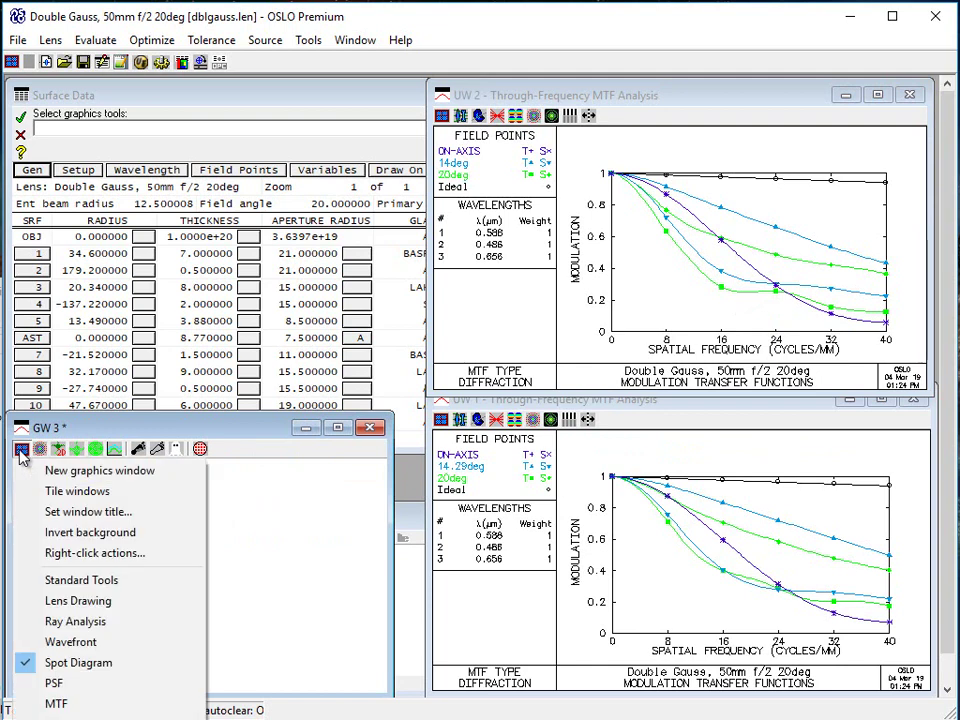
left_click(21, 450)
left_click(138, 449)
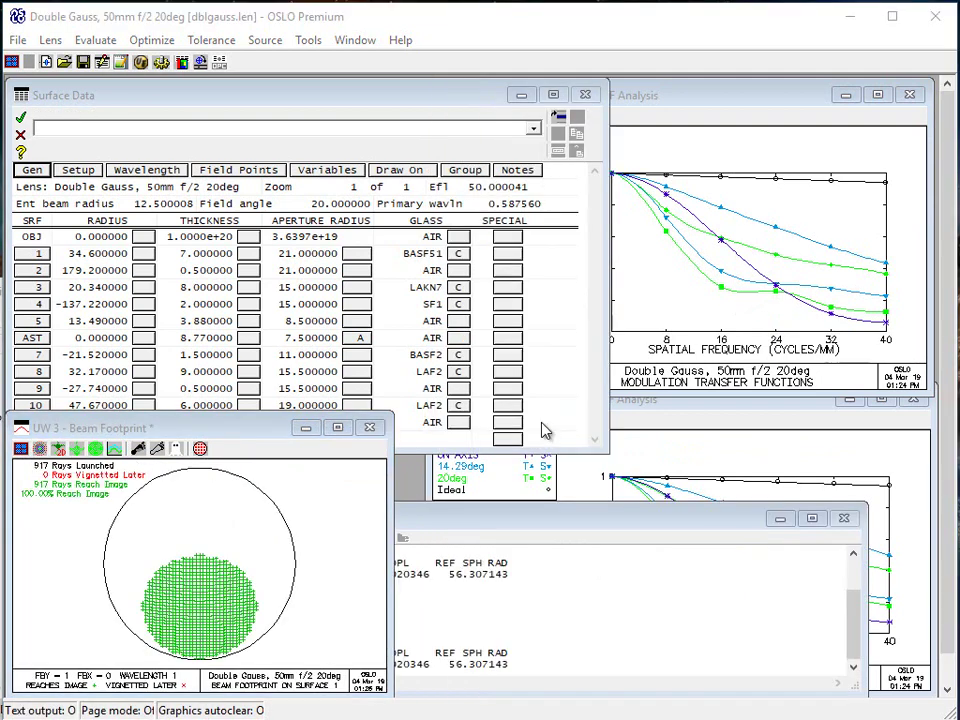
right_click(325, 510)
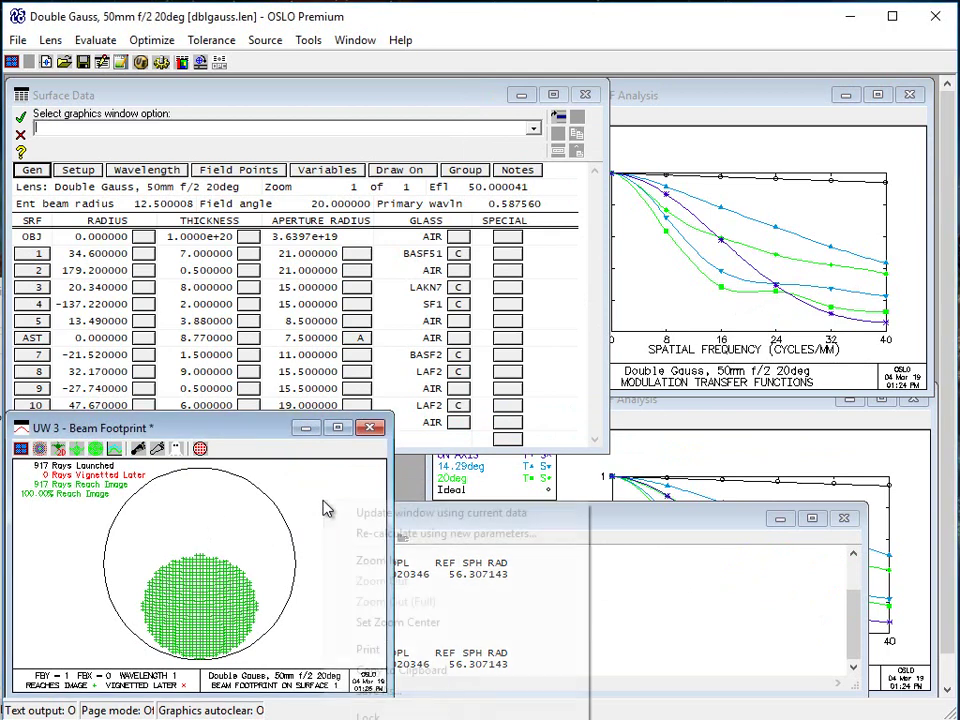
left_click(430, 532)
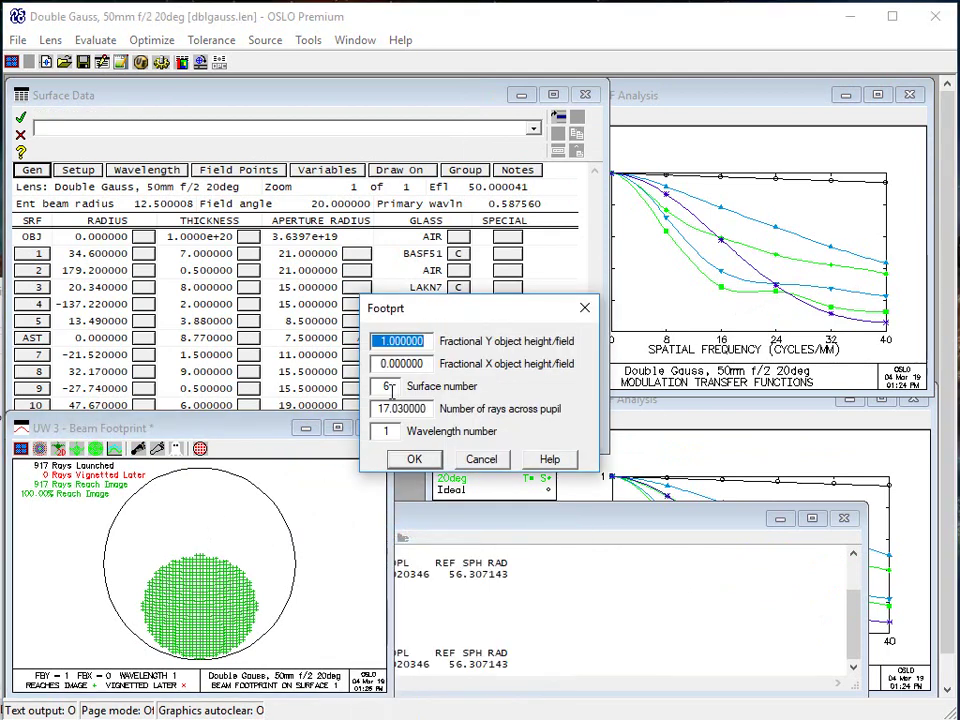
double_click(390, 388)
type("8")
left_click(414, 458)
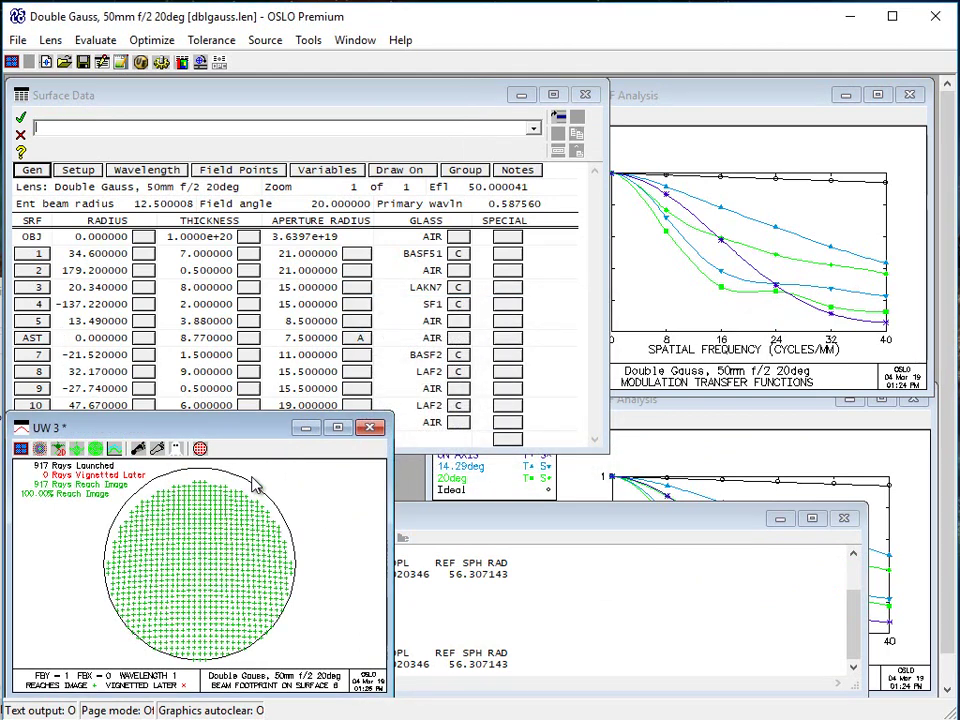
Step: Plot the lens drawing in UW 1, inspect the rays at the aperture stop, and return to the beam footprint in UW 3
left_click(650, 418)
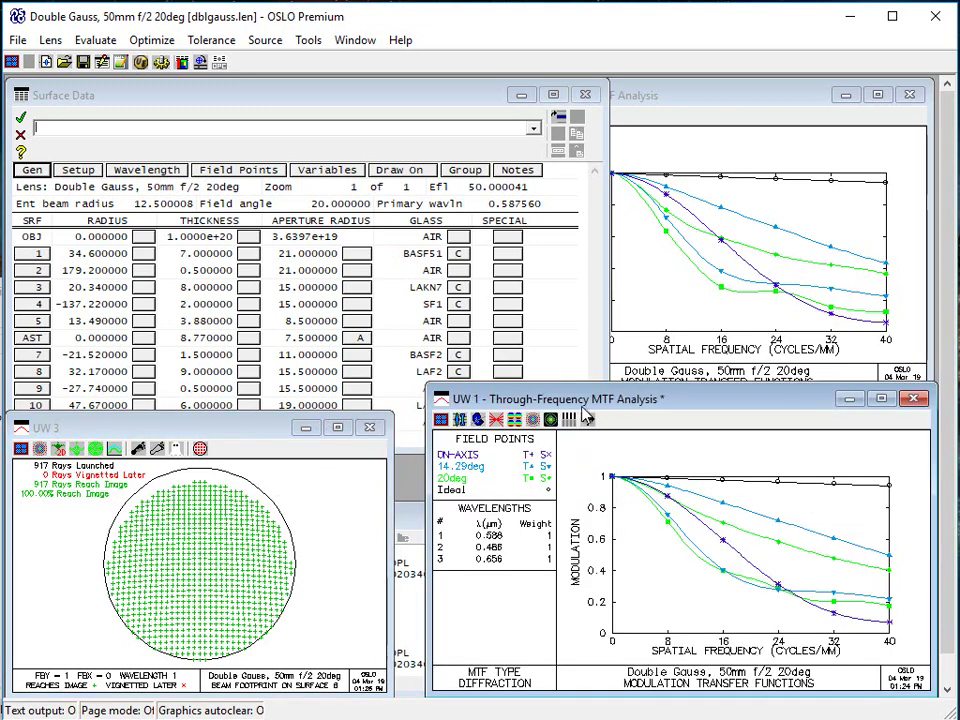
left_click(460, 419)
left_click(500, 378)
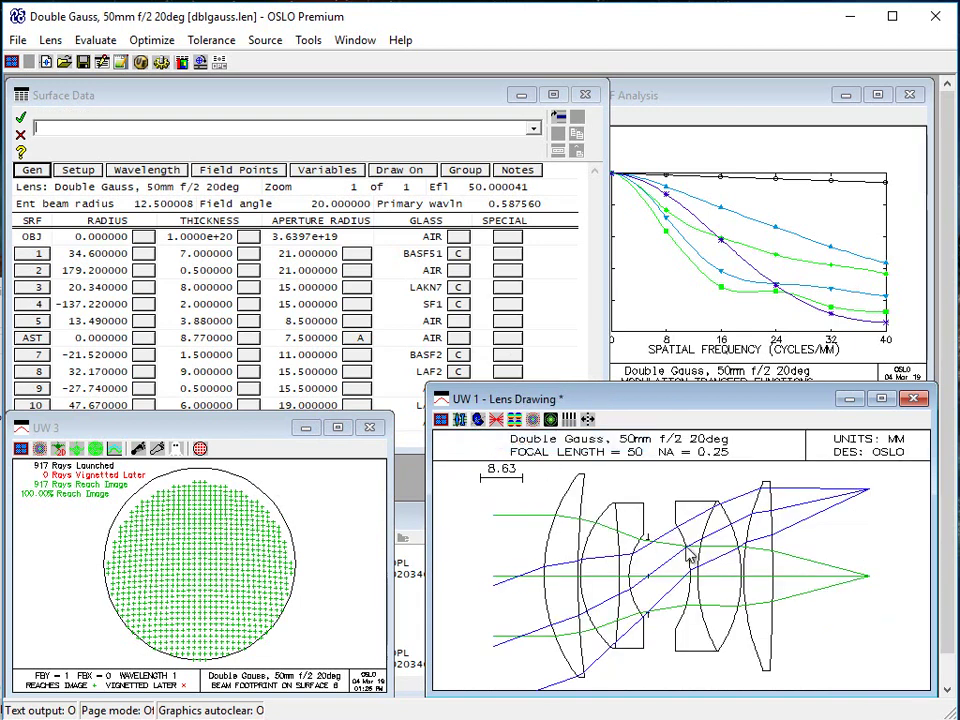
left_click_drag(620, 592, 710, 515)
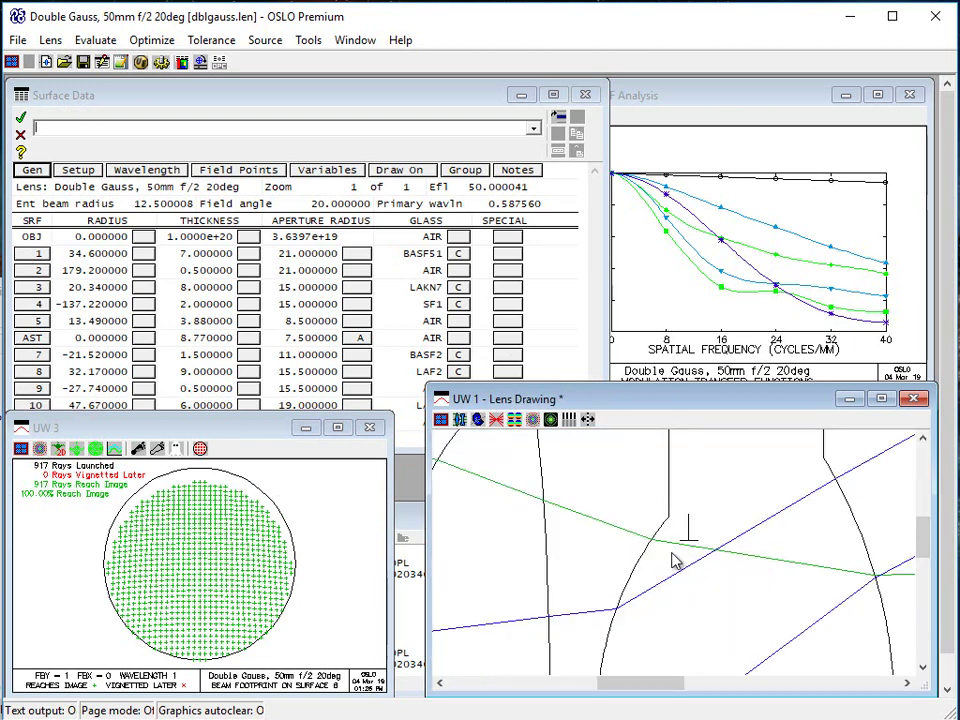
left_click(672, 548)
left_click(262, 518)
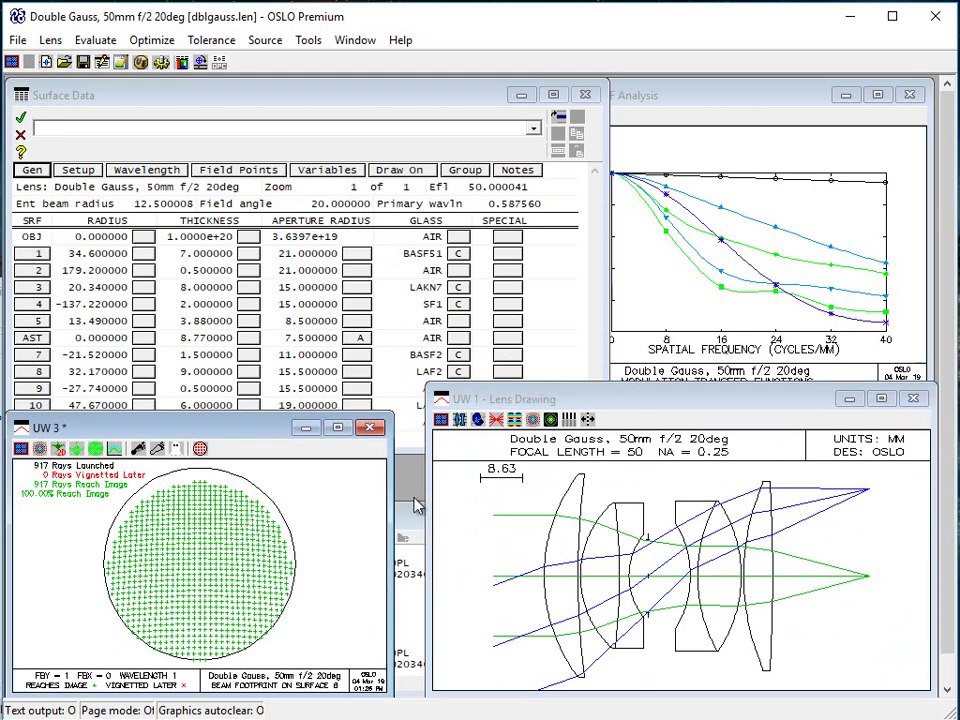